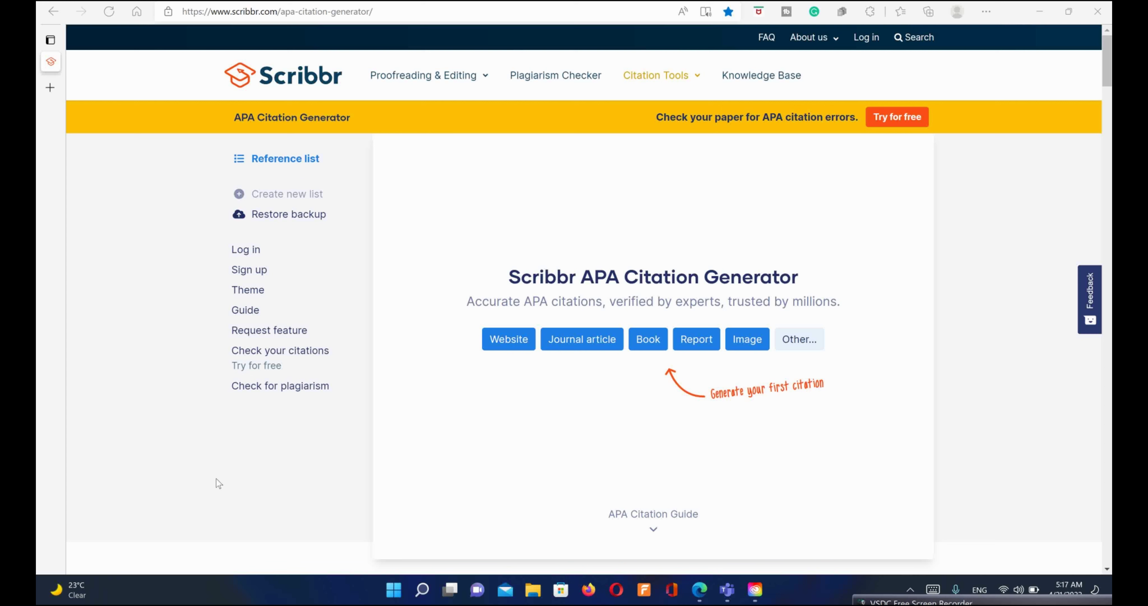
Activate the Edge window and open a new blank tab beside the Scribbr tab
click(577, 239)
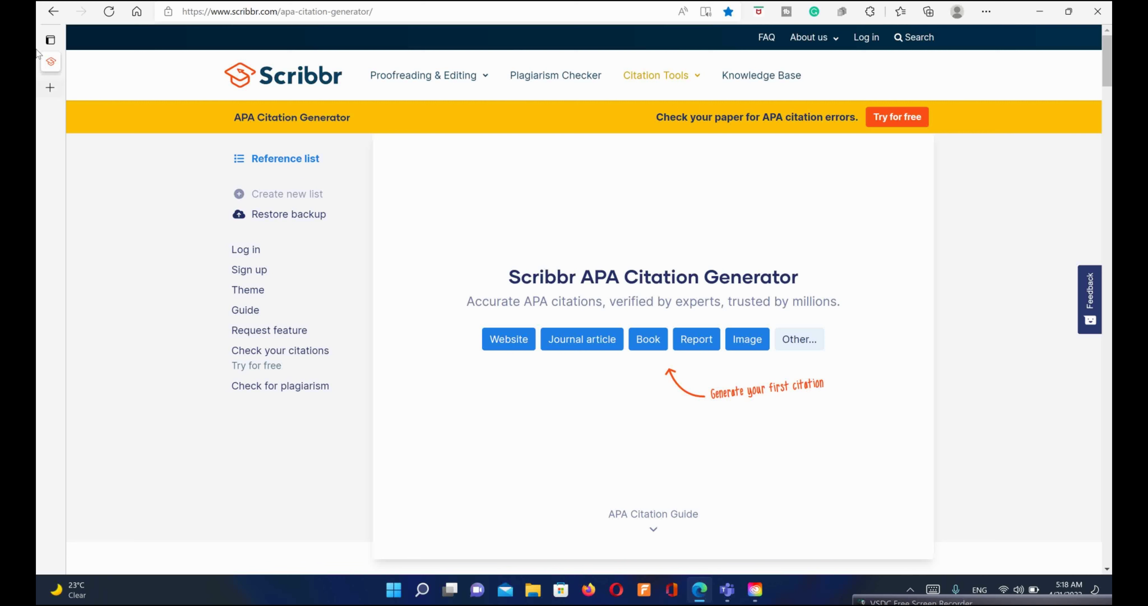
mouse_move(50, 61)
click(53, 89)
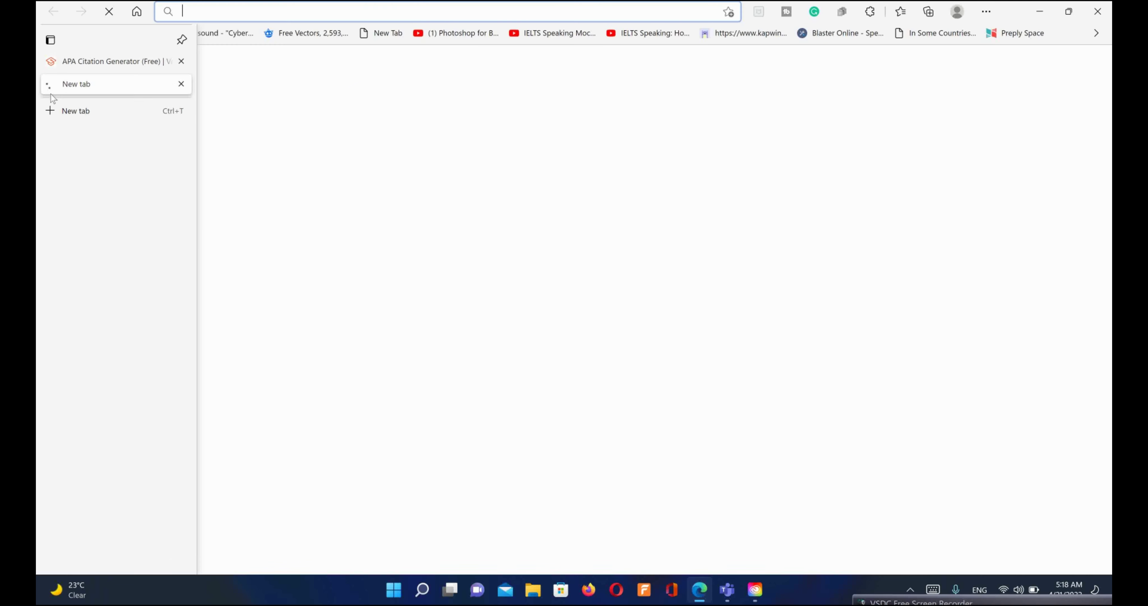
click(221, 7)
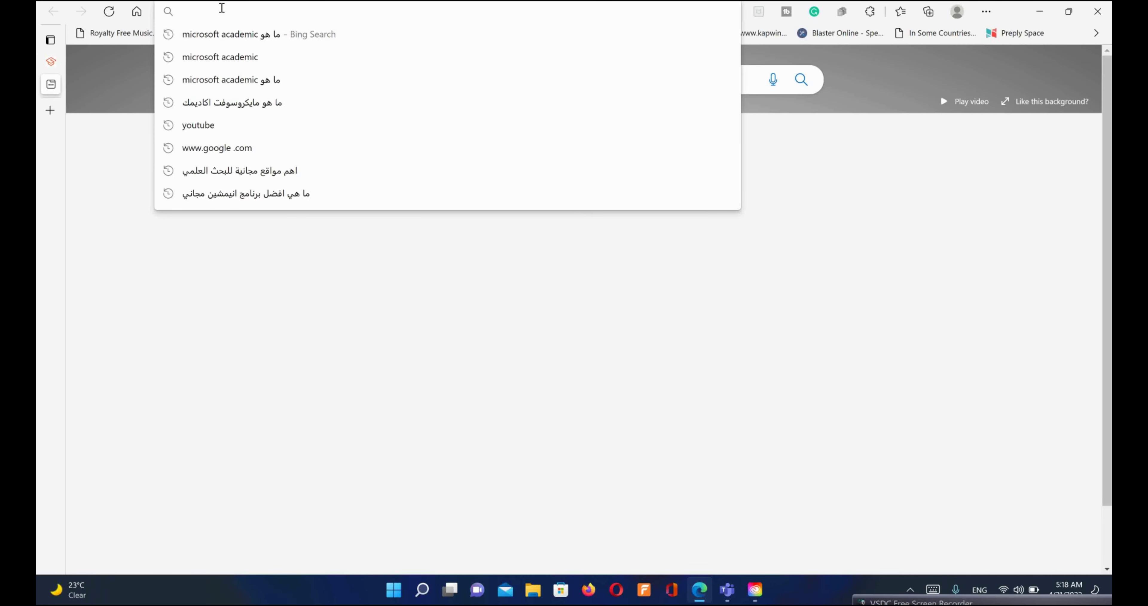
text(www.google.com)
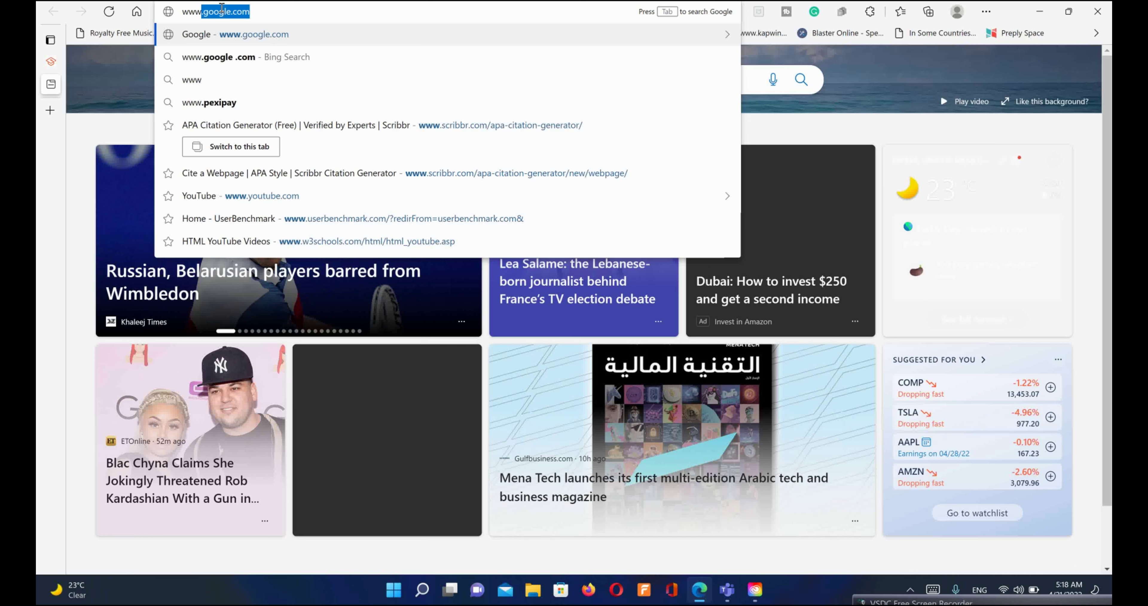
key(Return)
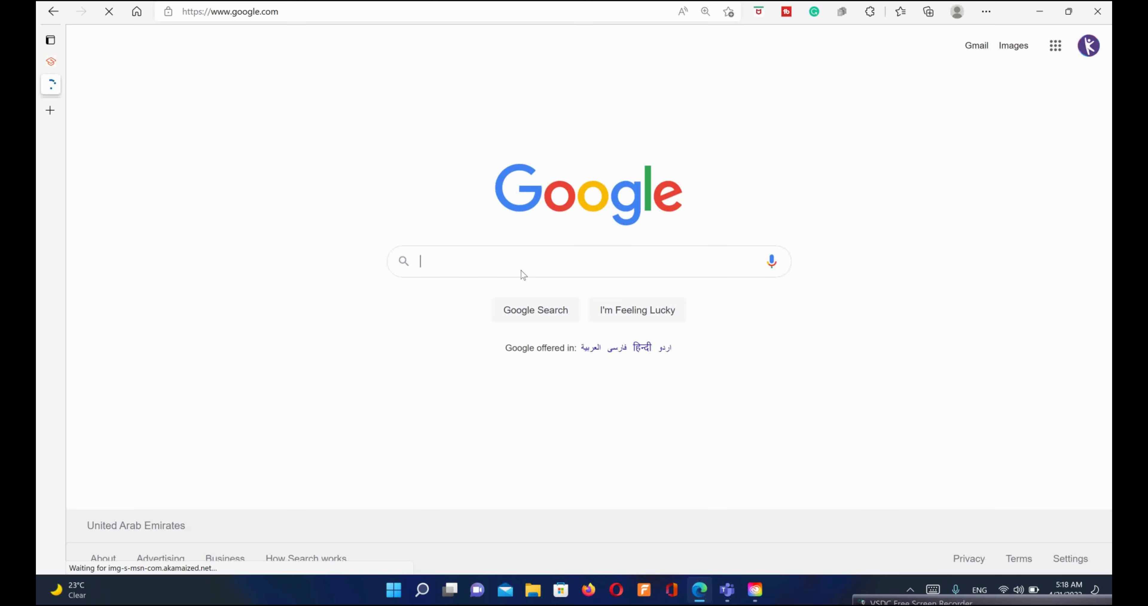
Search Google for 'The importance of physics in life' and open The Scientific World result
click(522, 257)
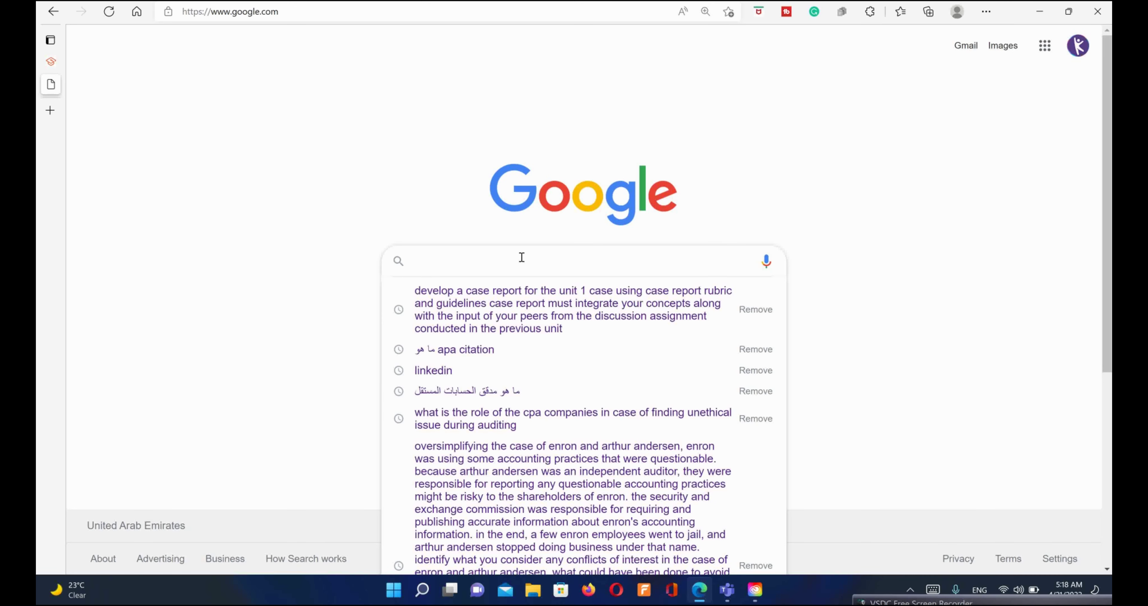
text(The importance of physics in )
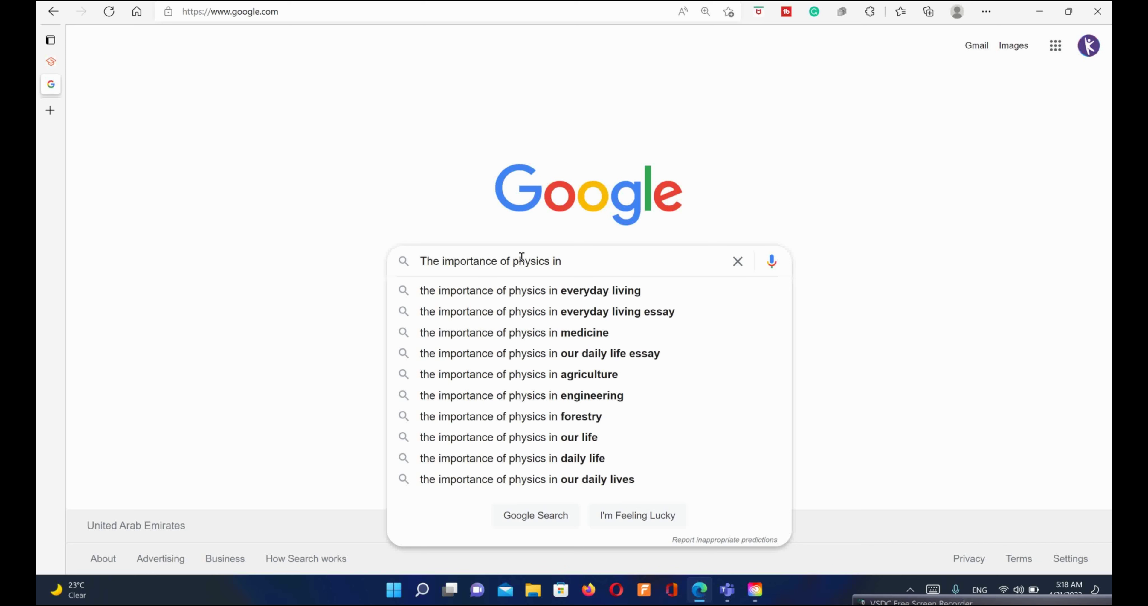
text(life)
key(Return)
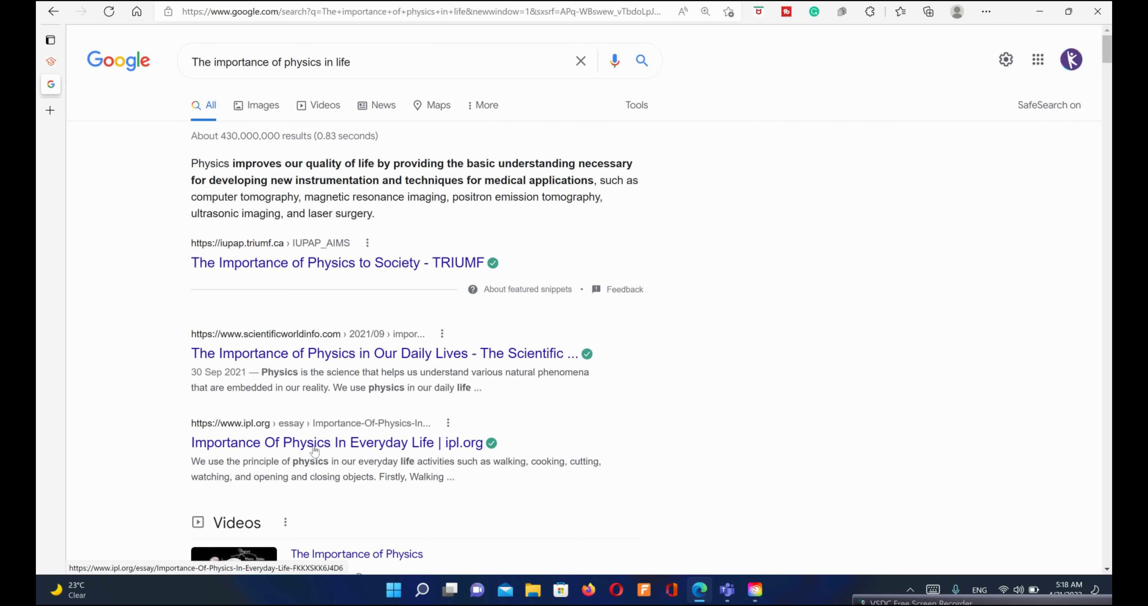
click(331, 357)
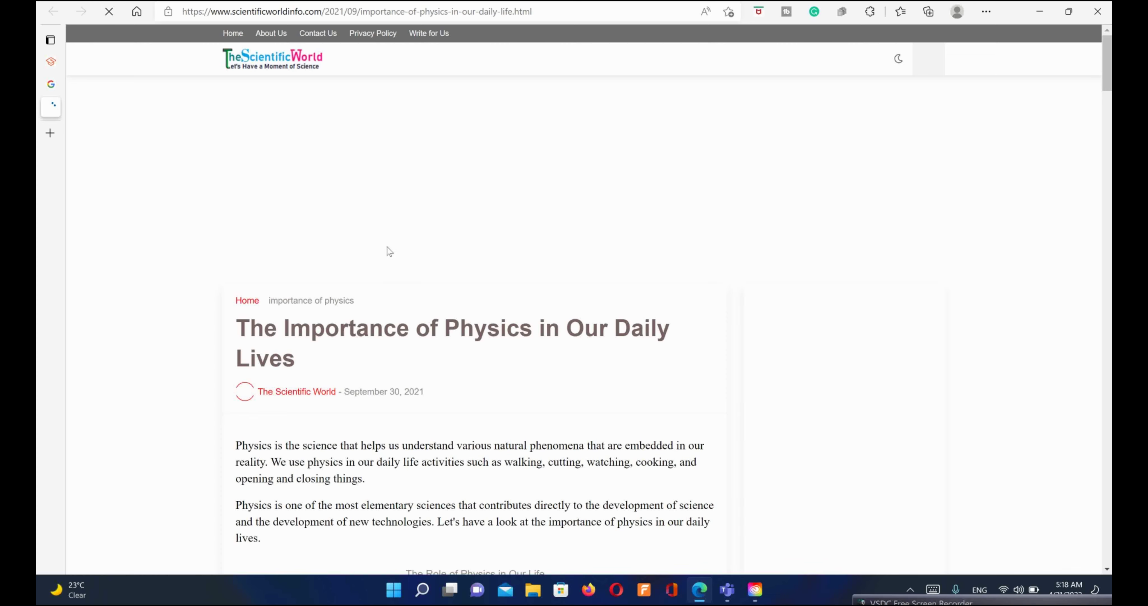
Scroll through the article 'The Importance of Physics in Our Daily Lives'
scroll(386, 251, down, 2)
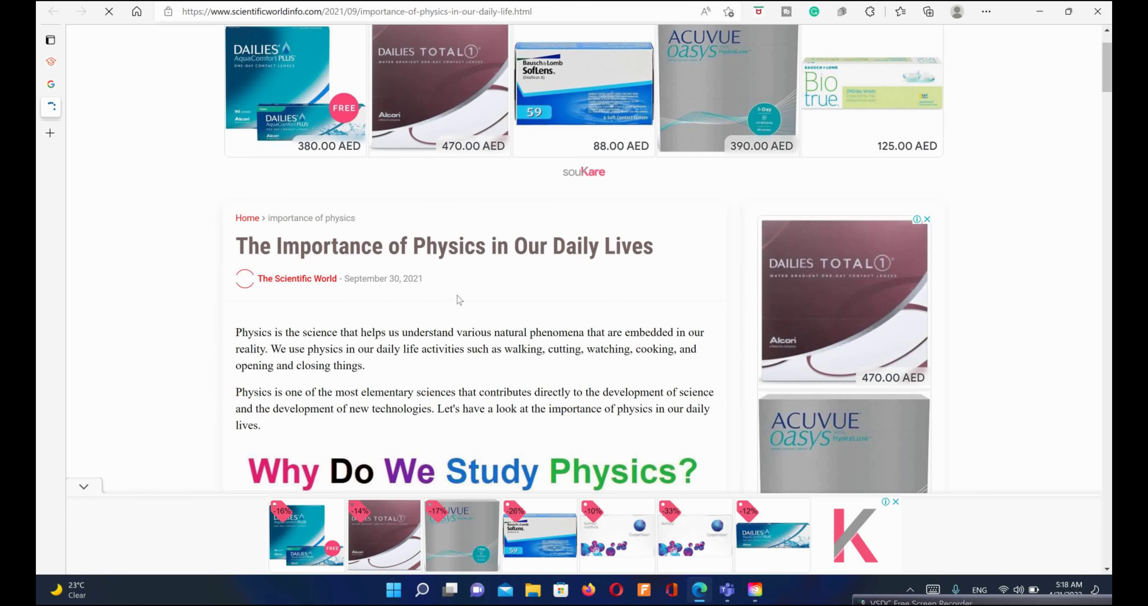
scroll(457, 295, down, 6)
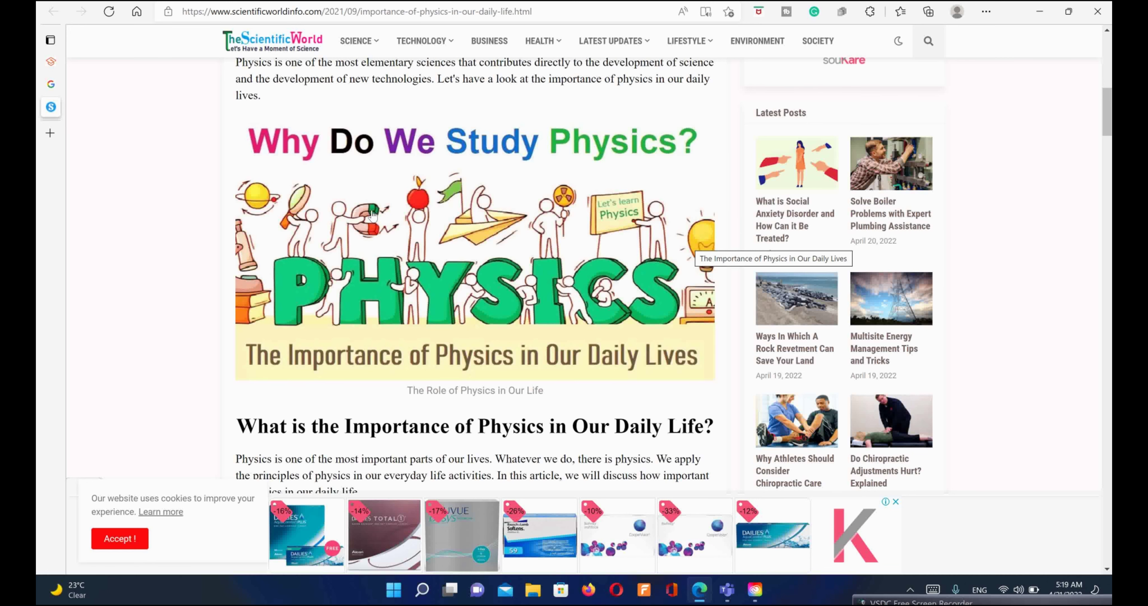
scroll(373, 214, down, 2)
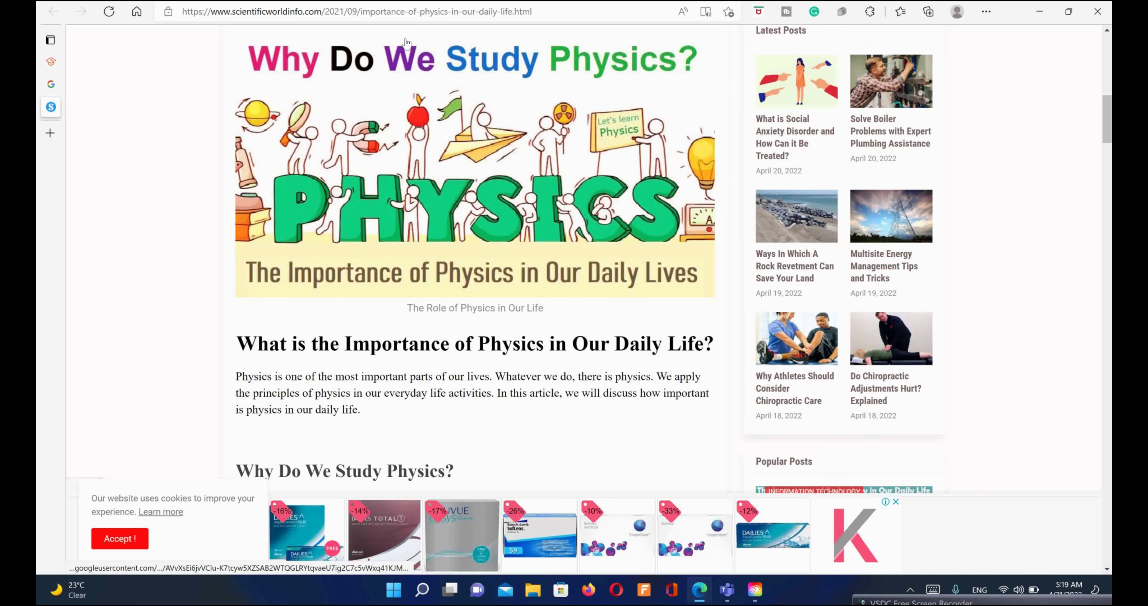
Select the article's URL in the address bar, then return to the Scribbr citation generator tab
click(437, 11)
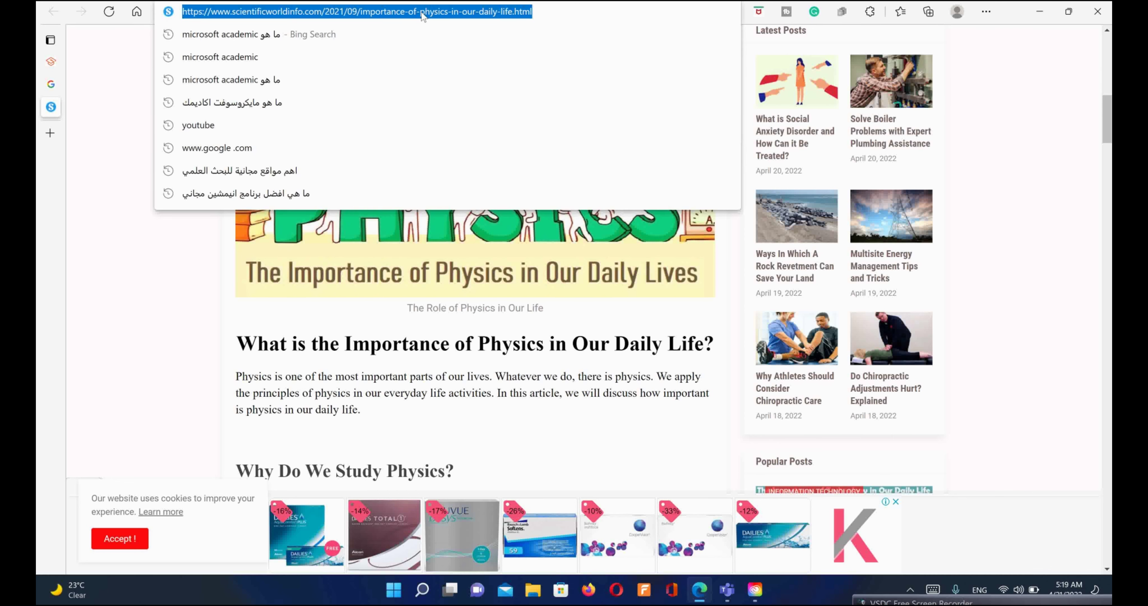
click(206, 124)
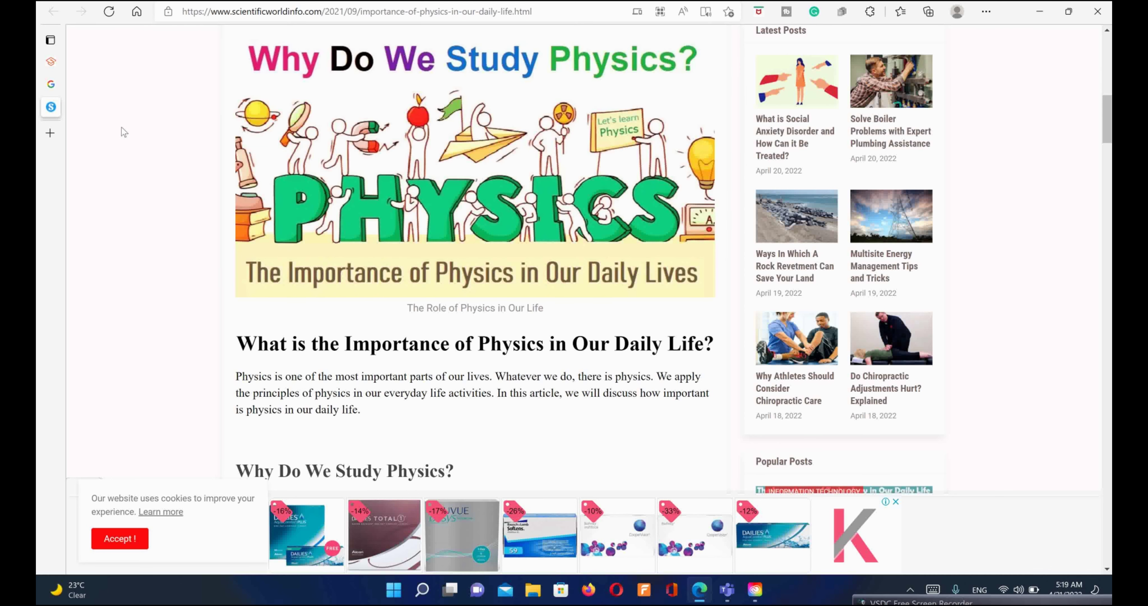
mouse_move(51, 85)
click(89, 61)
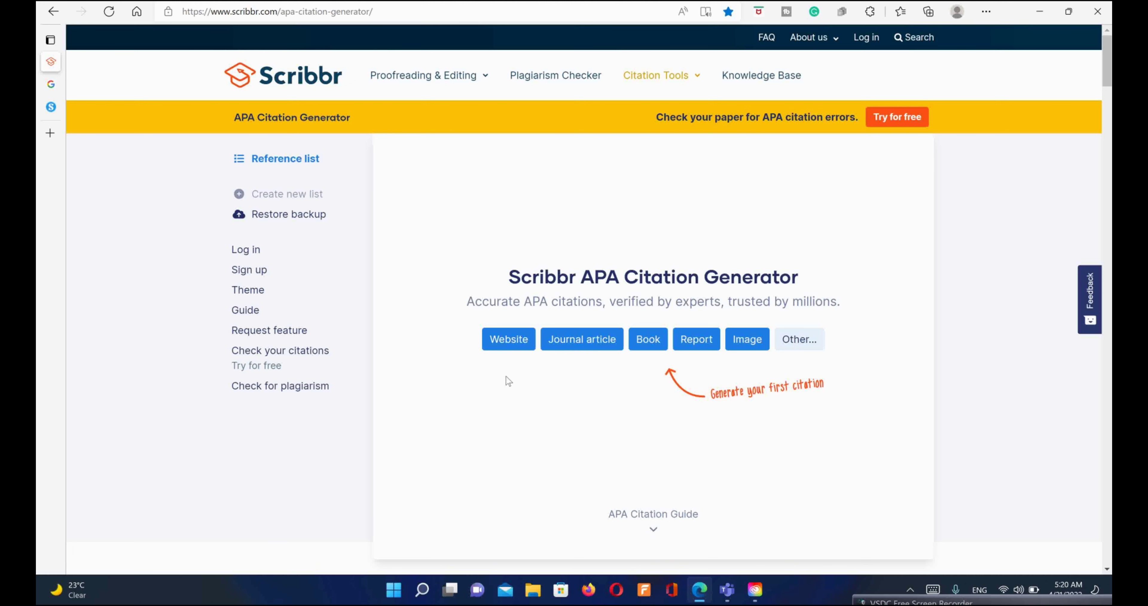
Start a webpage citation and paste the physics article's copied URL into the lookup and URL fields
click(511, 347)
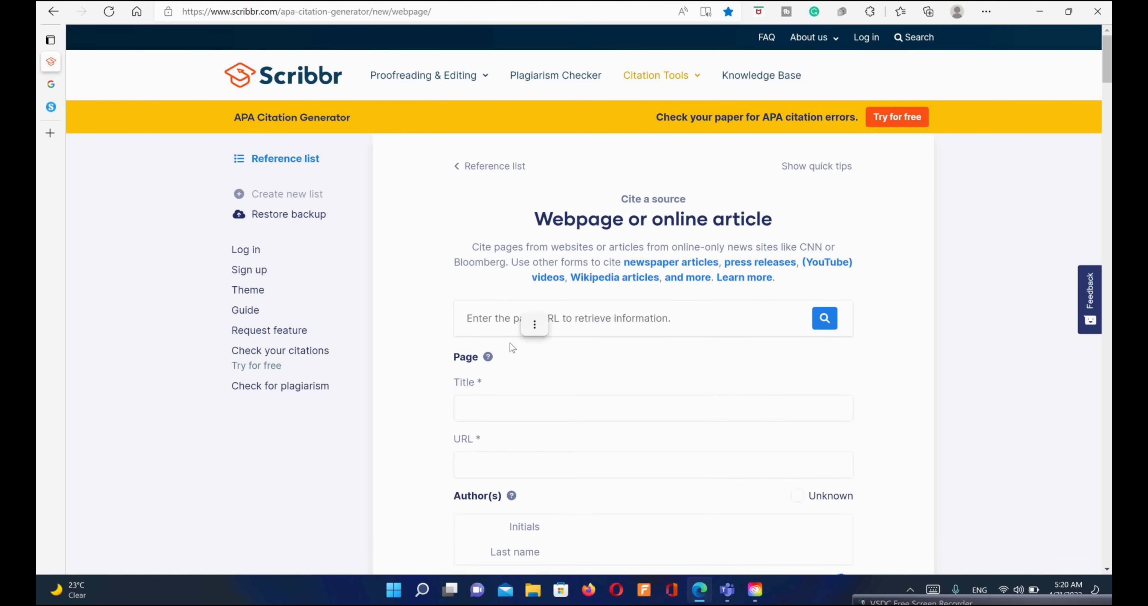
scroll(520, 326, down, 2)
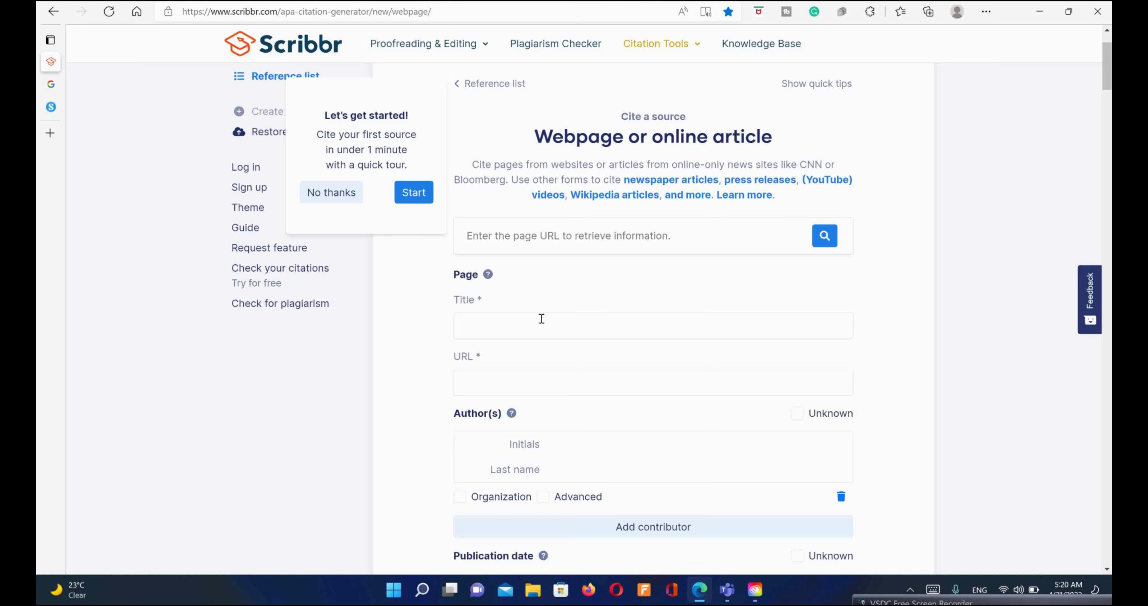
click(527, 239)
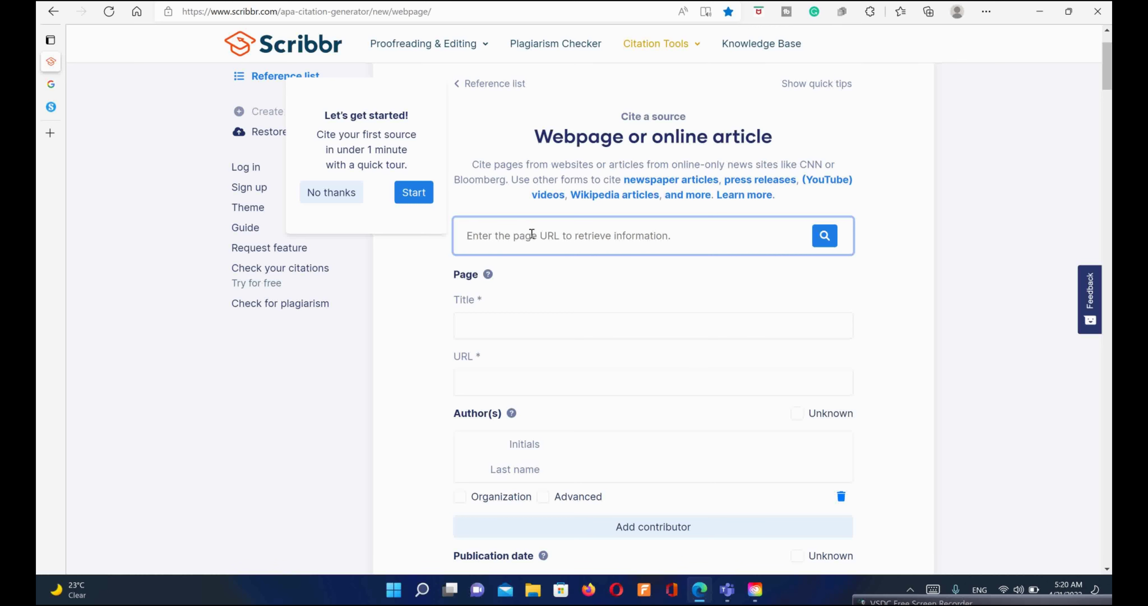
click(51, 107)
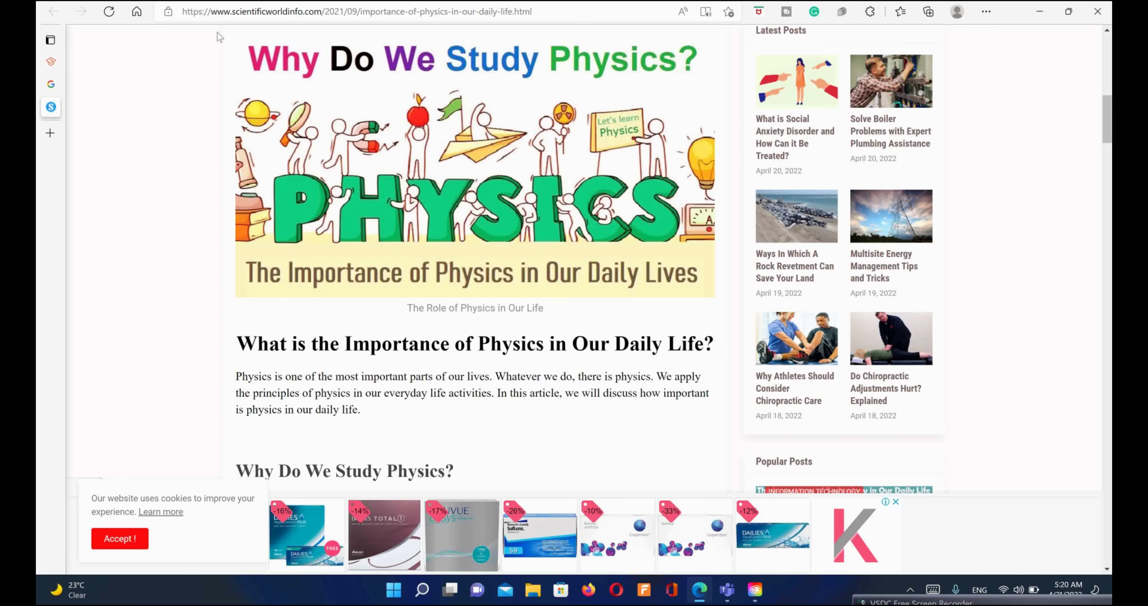
click(262, 14)
right_click(261, 16)
click(294, 132)
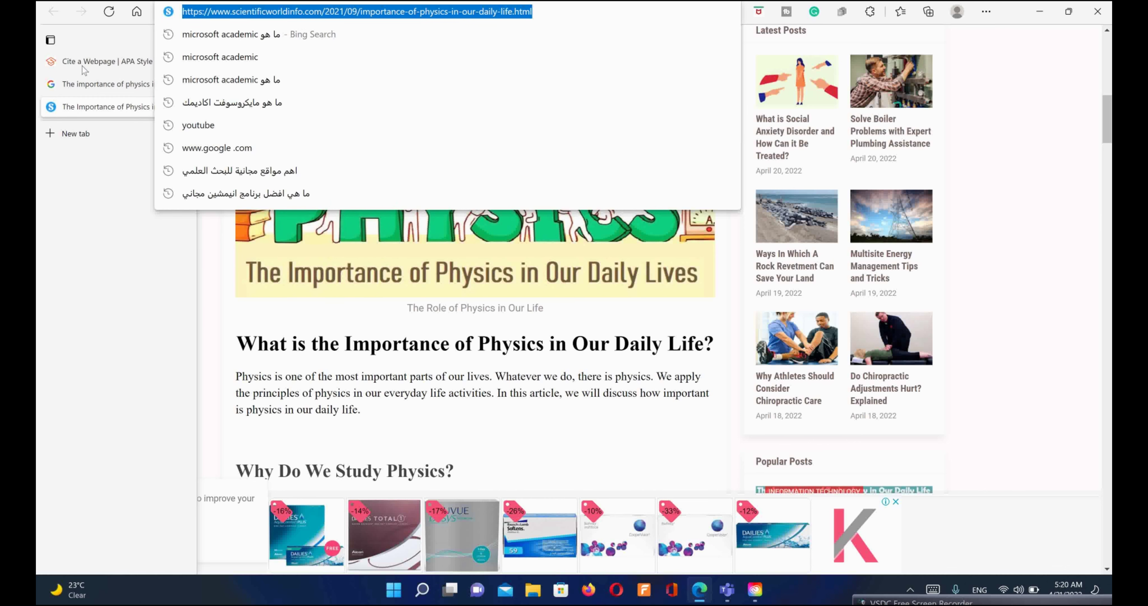
click(89, 61)
key(ctrl+v)
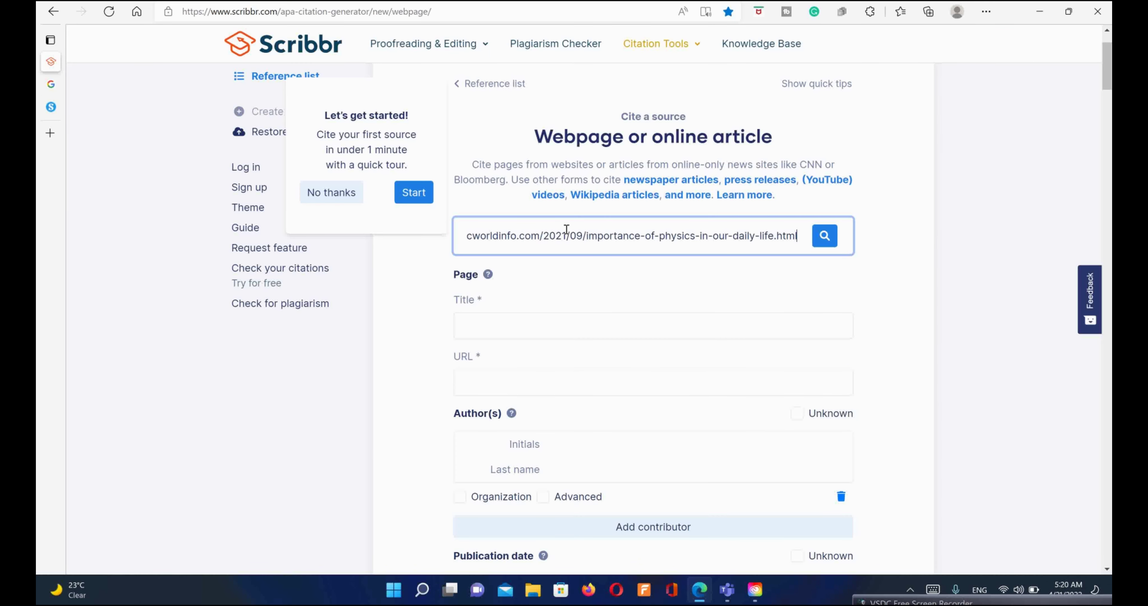
click(600, 382)
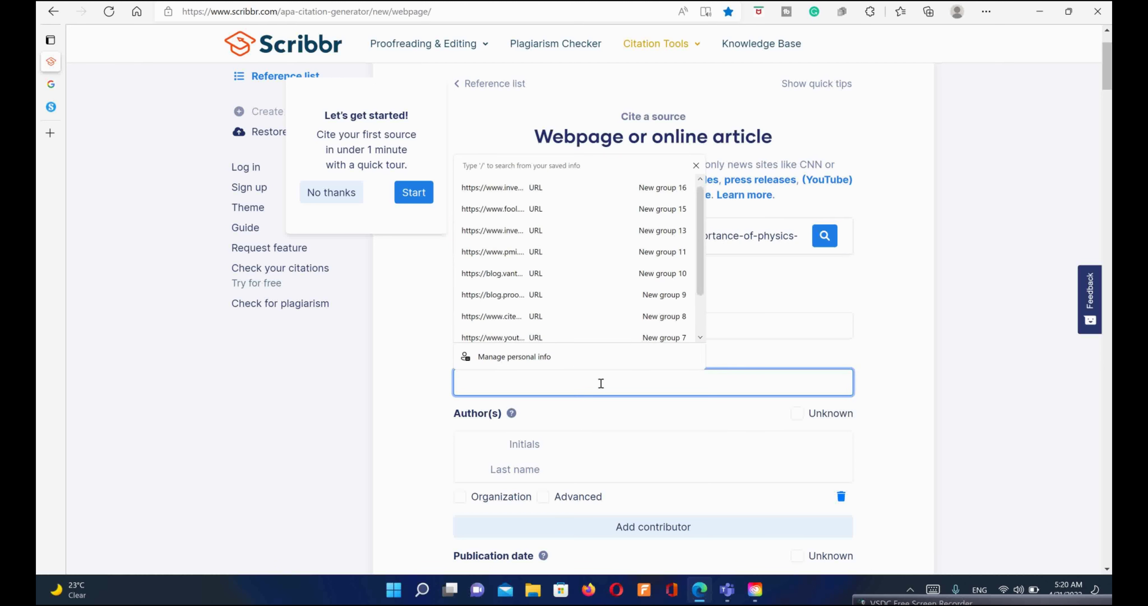
key(ctrl+v)
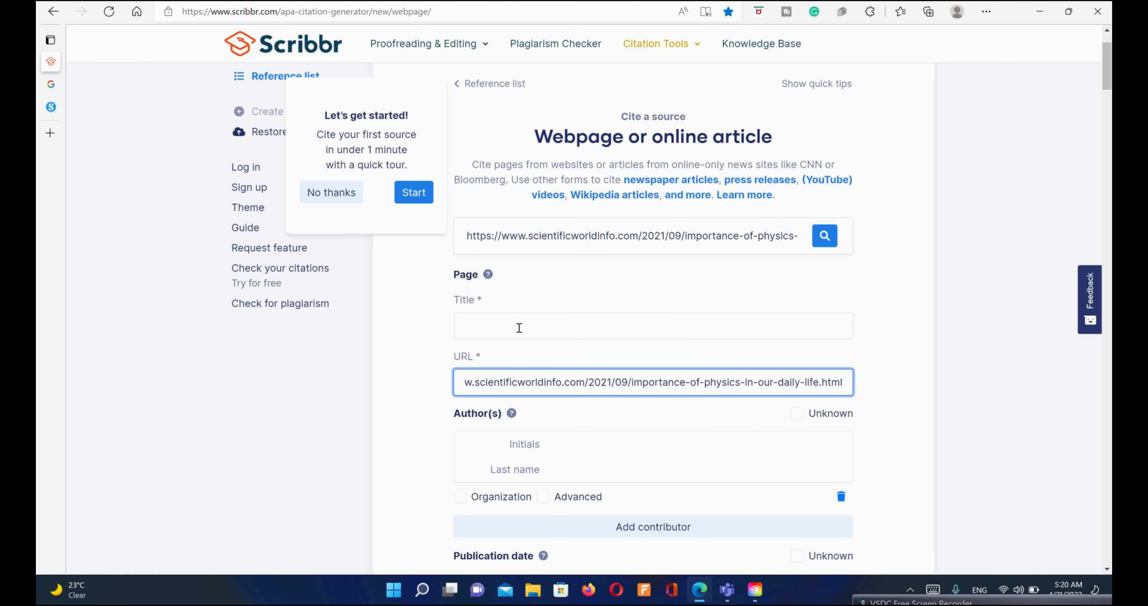
Copy the heading 'The Importance of Physics in Our Daily Lives' into the Title field and dismiss the tour
click(520, 327)
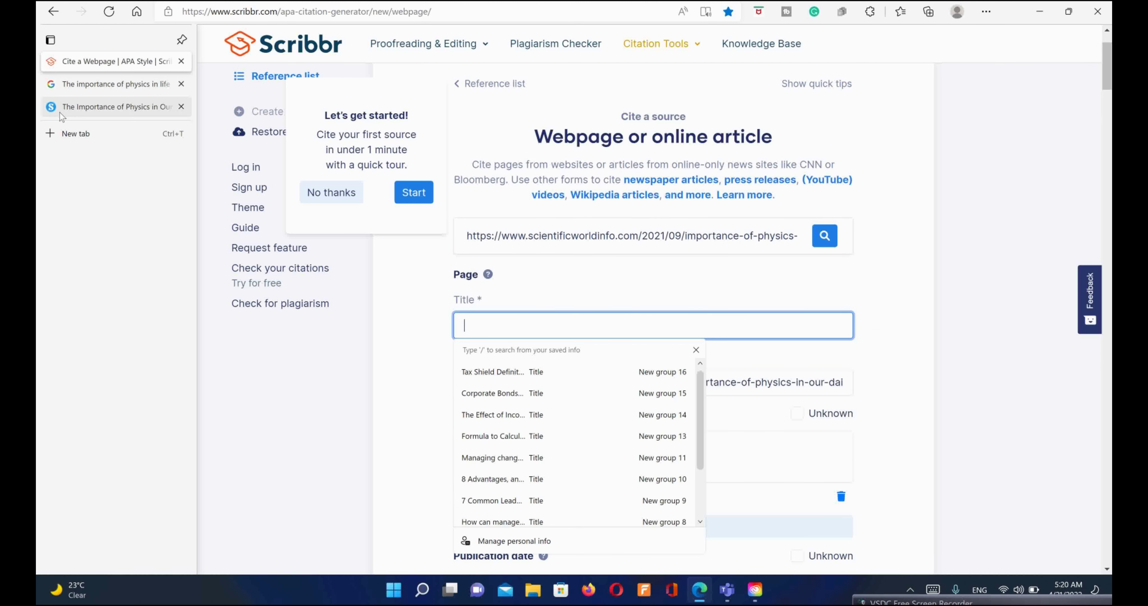
mouse_move(50, 105)
click(80, 107)
scroll(335, 176, up, 10)
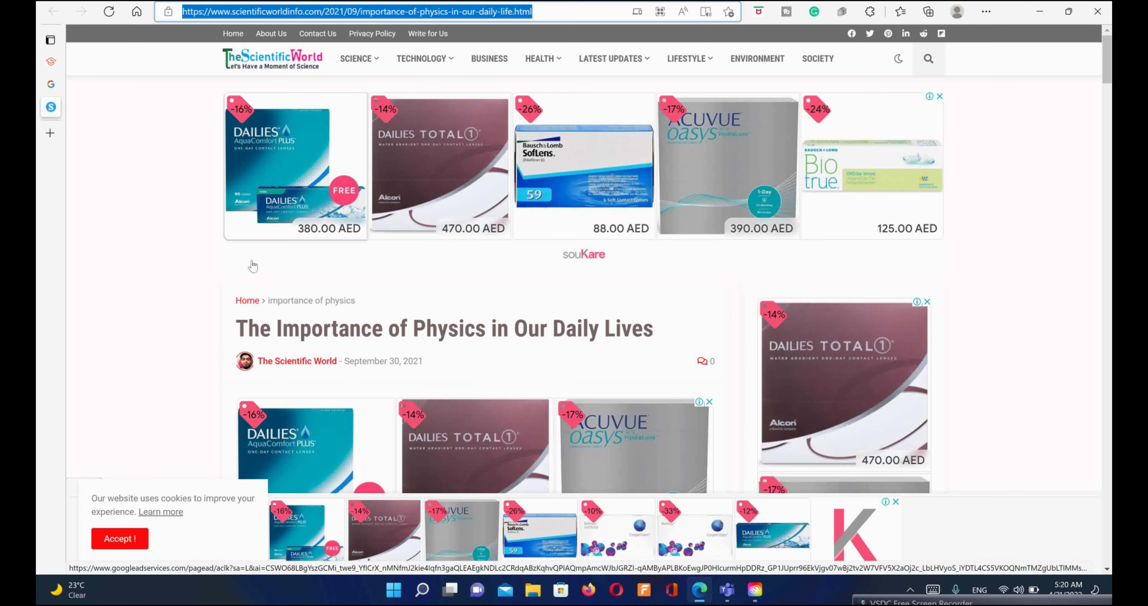
drag(248, 333, 692, 335)
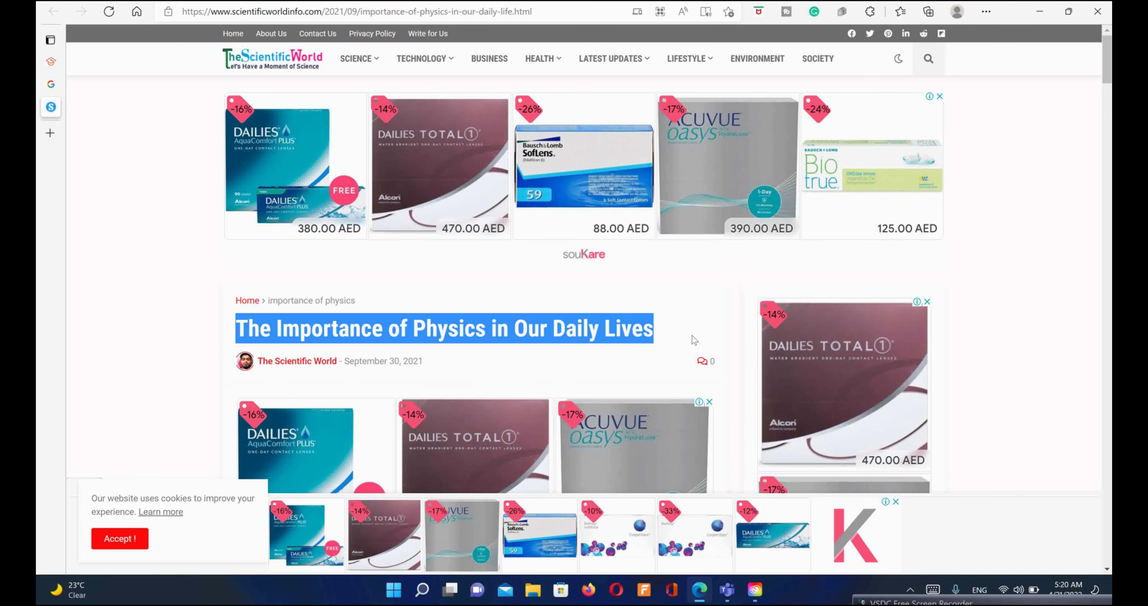
right_click(628, 334)
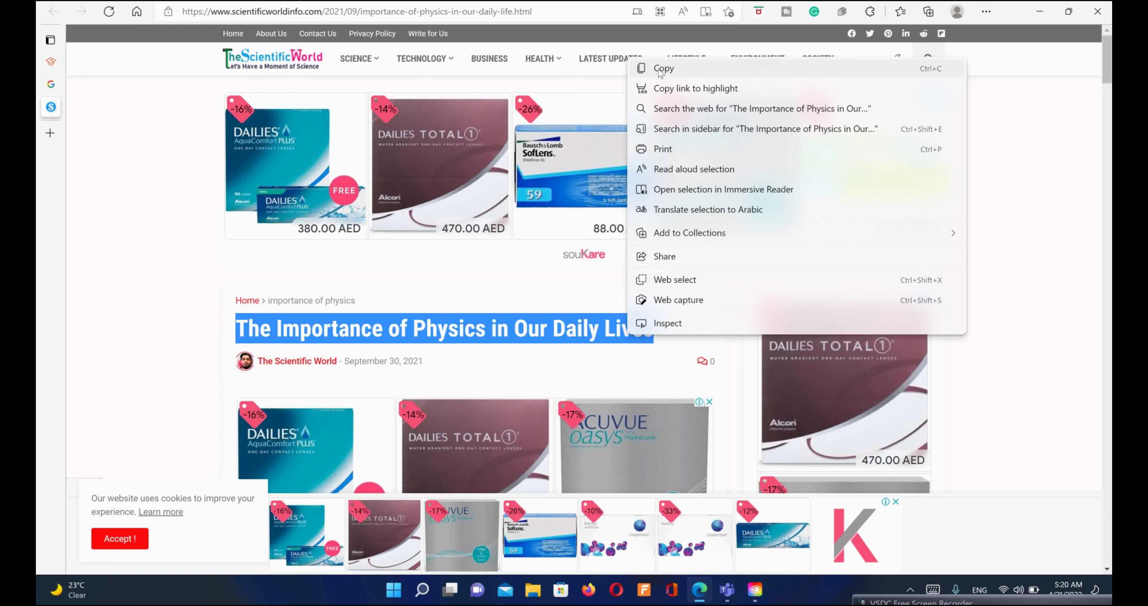
click(660, 69)
key(ctrl+Tab)
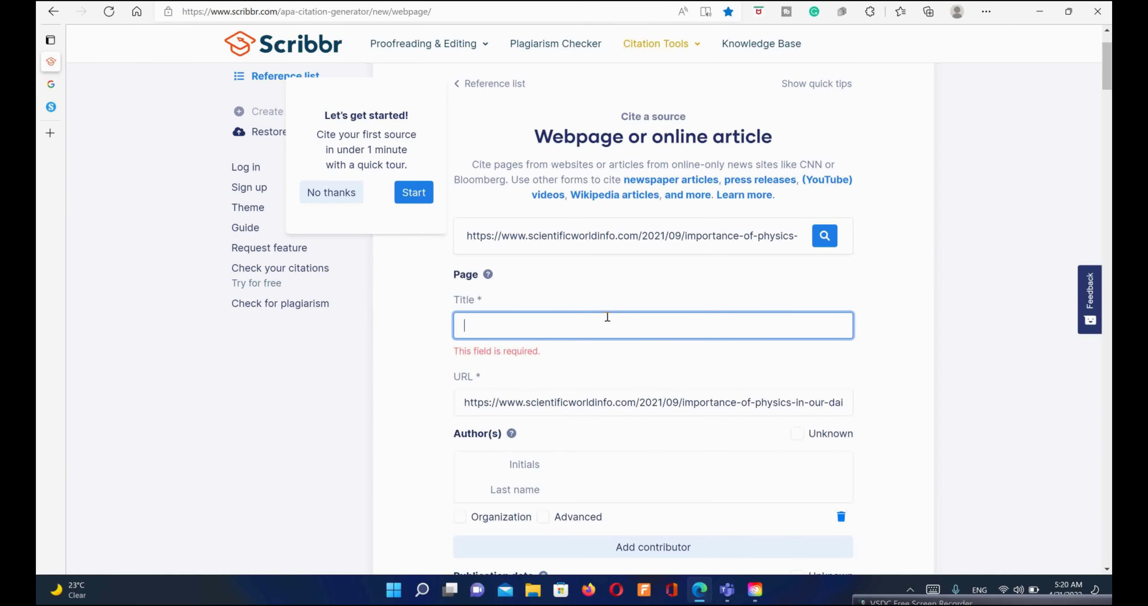
key(ctrl+v)
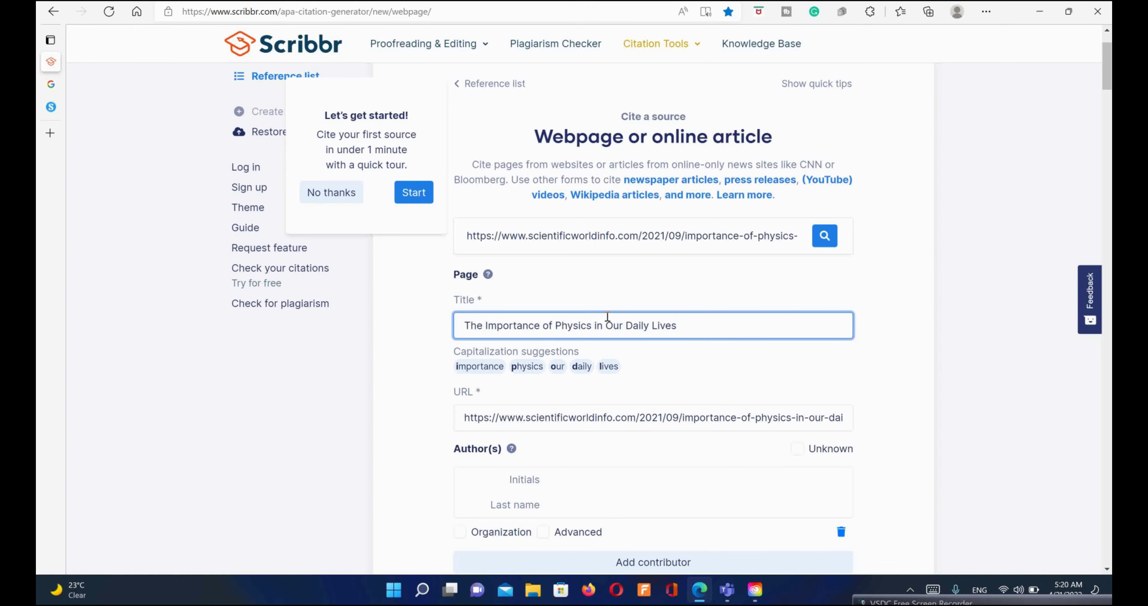
click(335, 198)
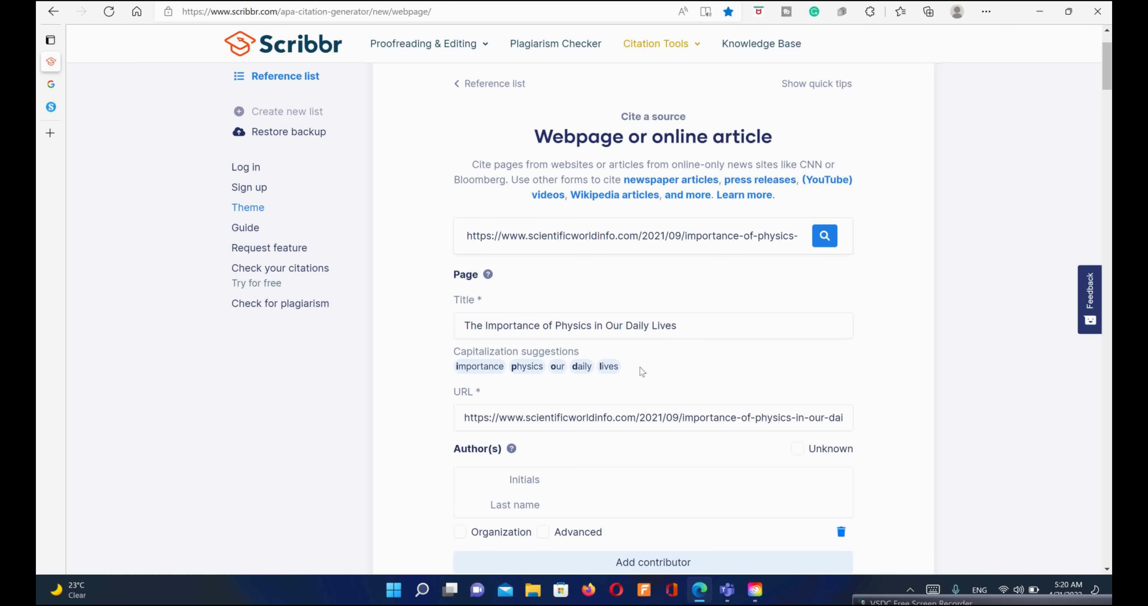
scroll(524, 351, down, 3)
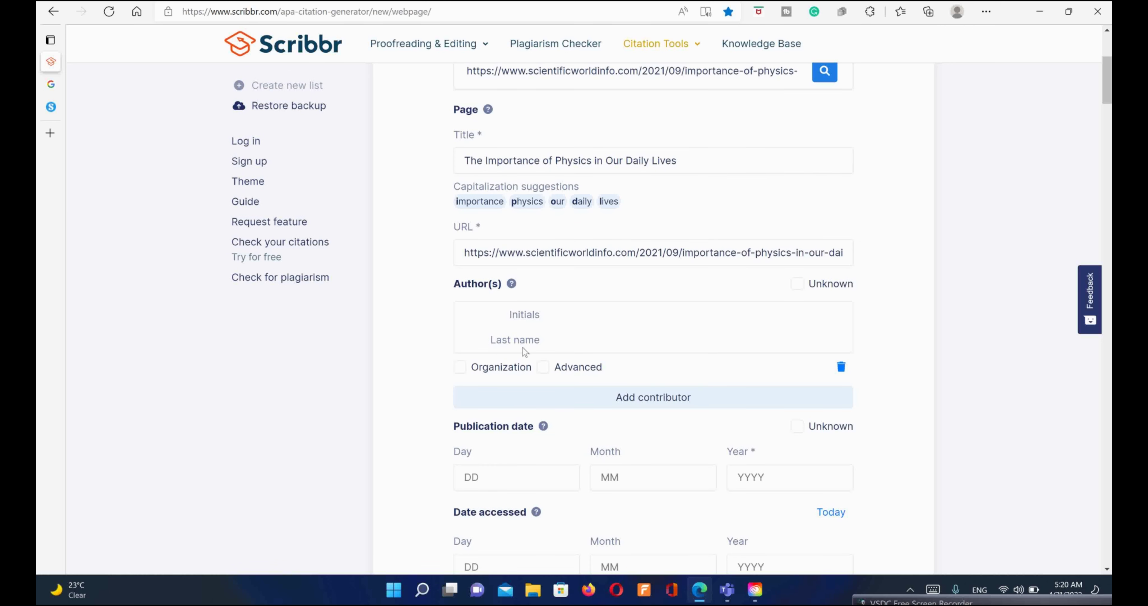
Scroll down the citation form to the author initials and last name fields
scroll(525, 351, down, 3)
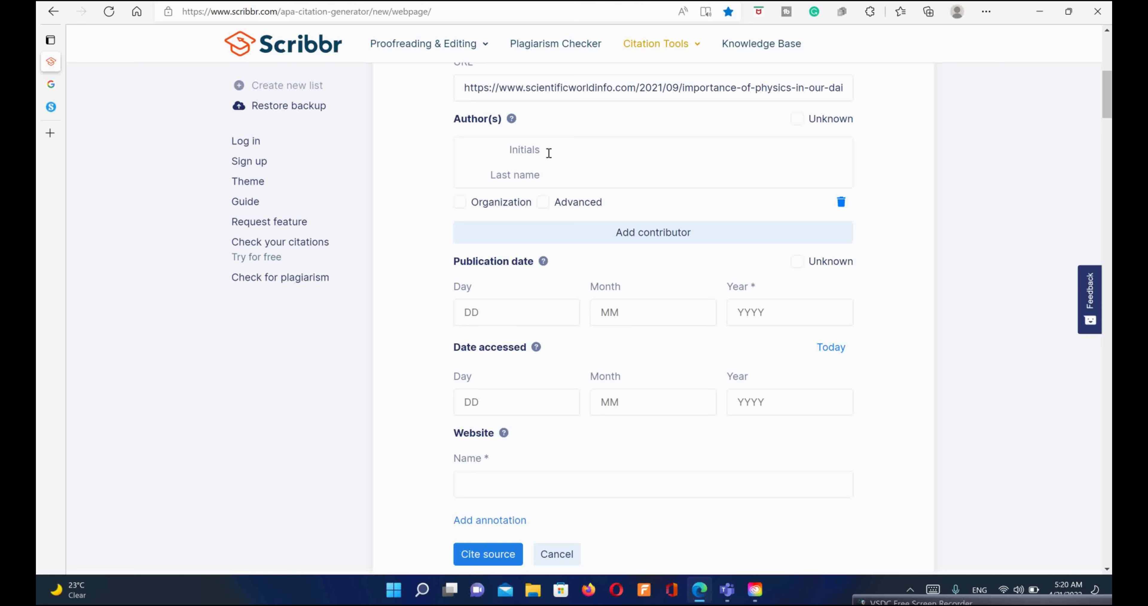
click(566, 153)
click(580, 181)
mouse_move(50, 106)
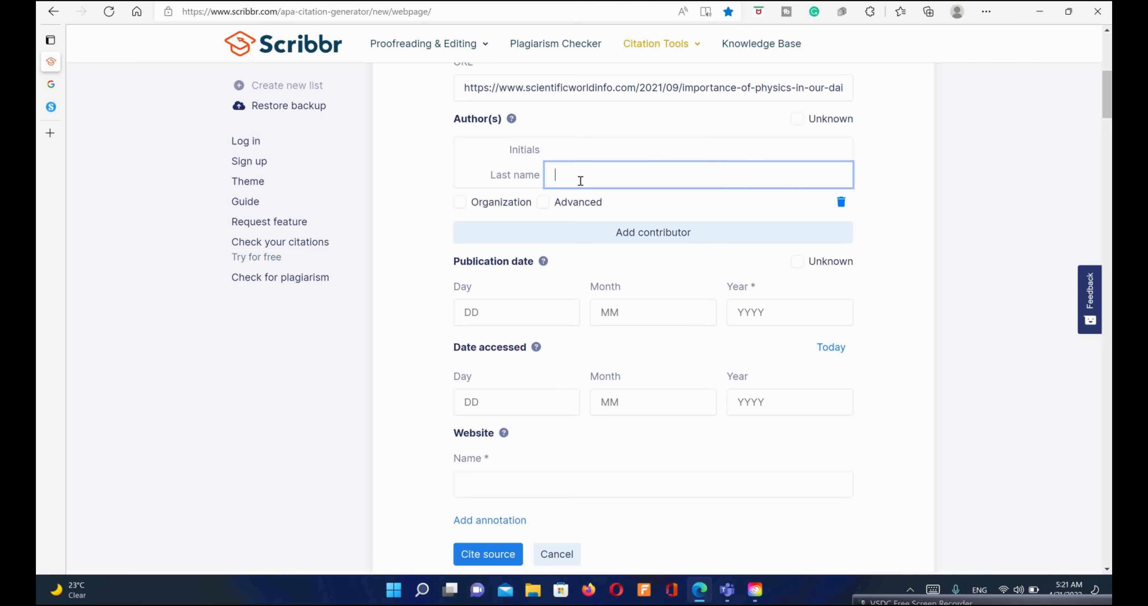
Switch to the physics article and bring its title, byline and September 30, 2021 date into view
click(62, 107)
scroll(315, 219, down, 10)
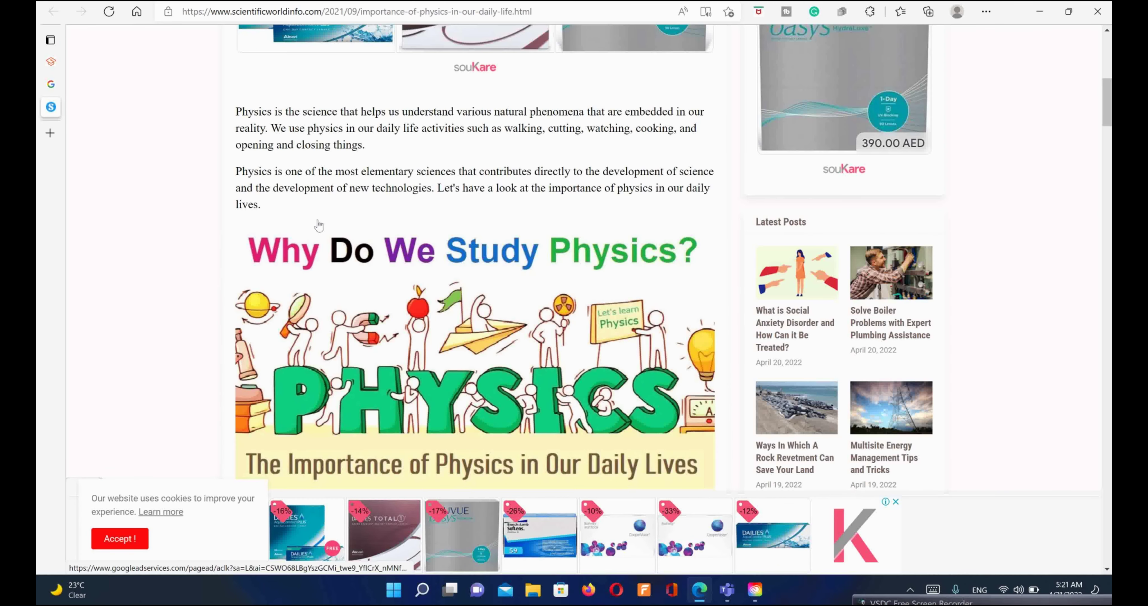
scroll(372, 232, down, 4)
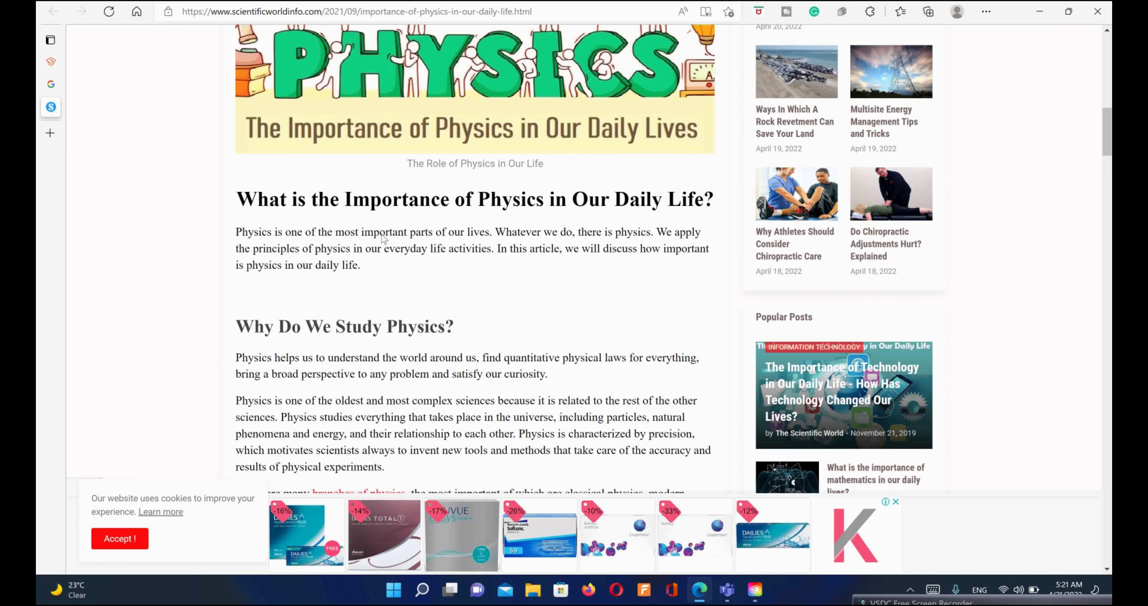
scroll(383, 236, up, 10)
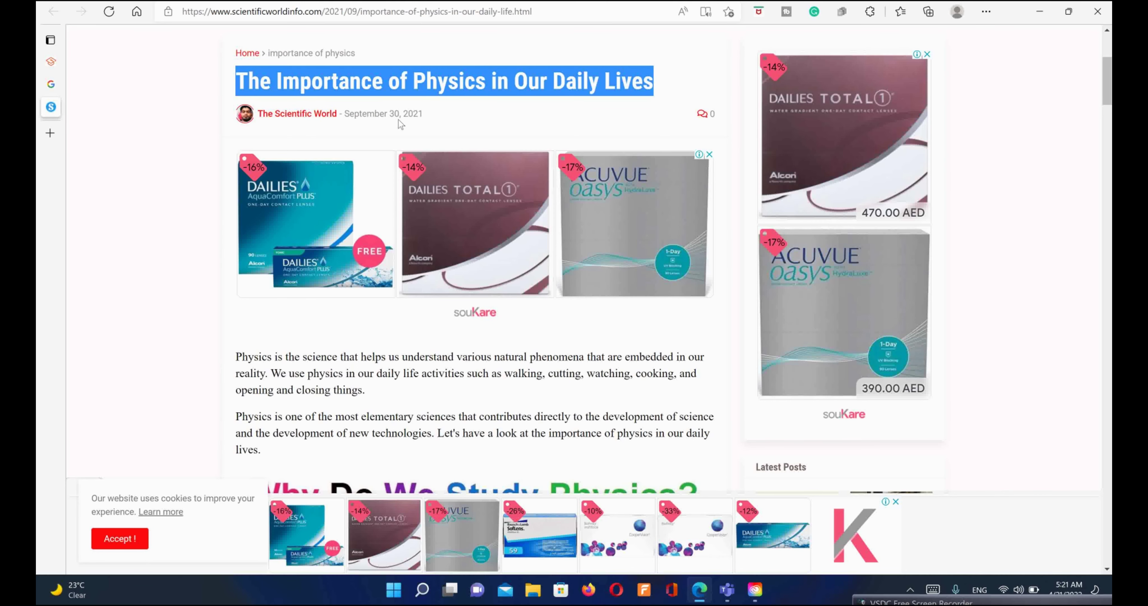
scroll(399, 119, down, 2)
scroll(399, 125, up, 4)
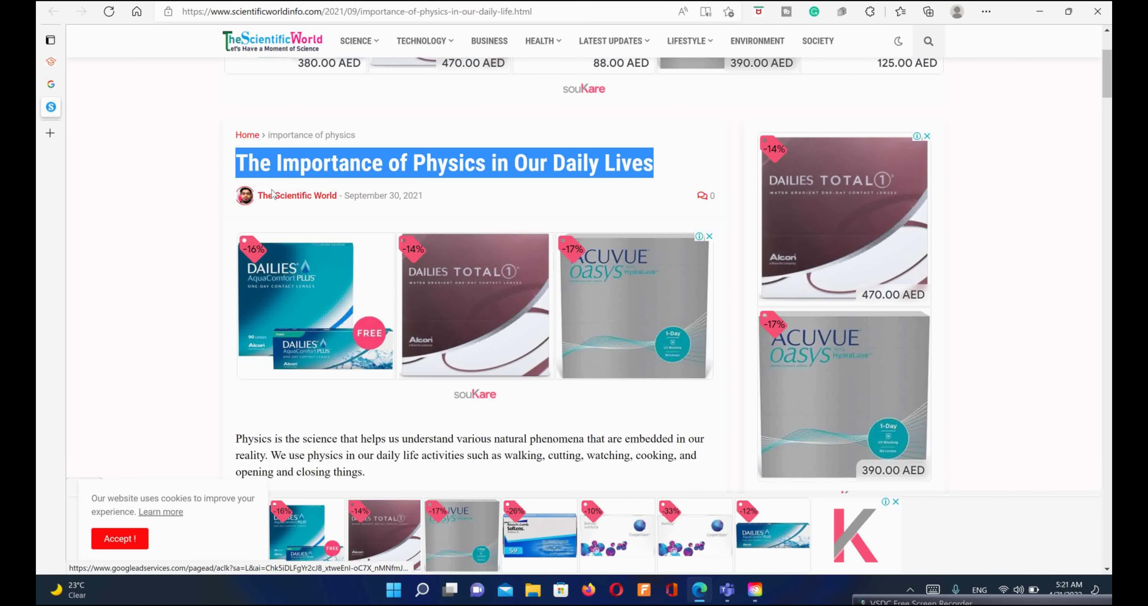